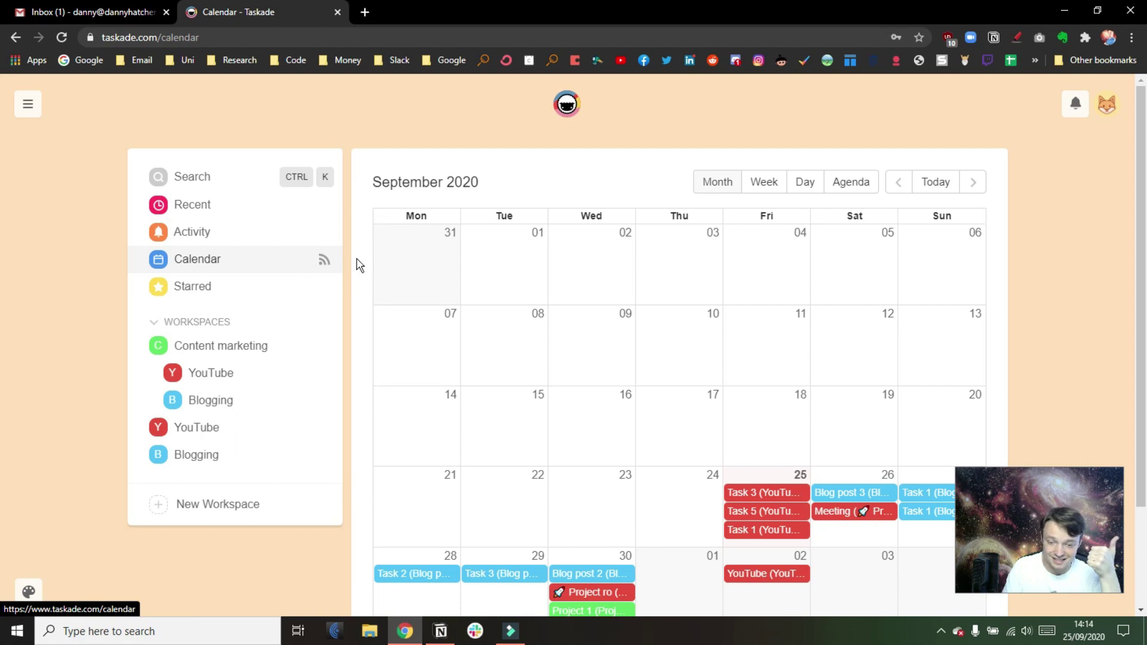
- Open the Content marketing workspace's notification preferences from account settings, then close the dialog
{"action": "left_click", "coordinate": [1106, 104]}
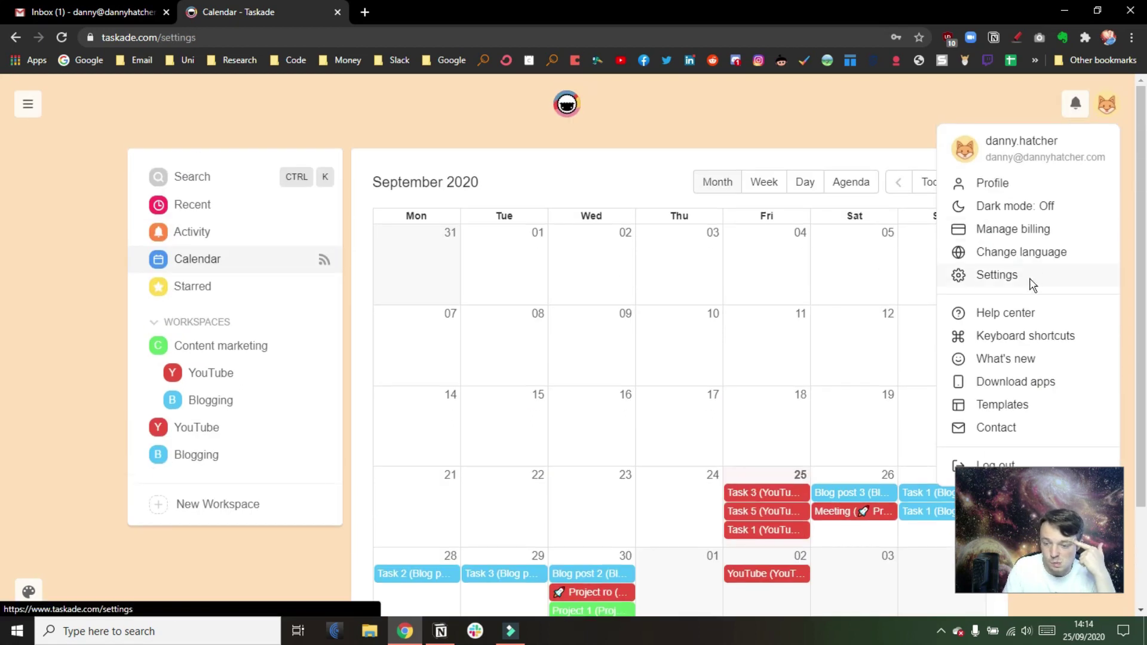
{"action": "left_click", "coordinate": [1031, 277]}
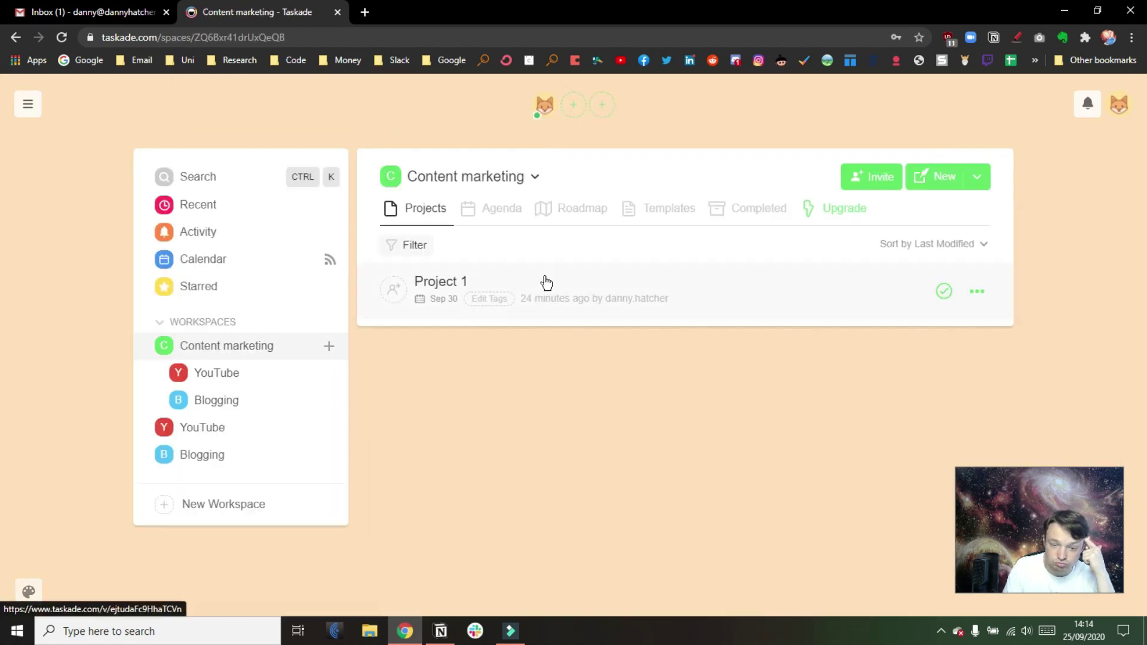
{"action": "left_click", "coordinate": [476, 327]}
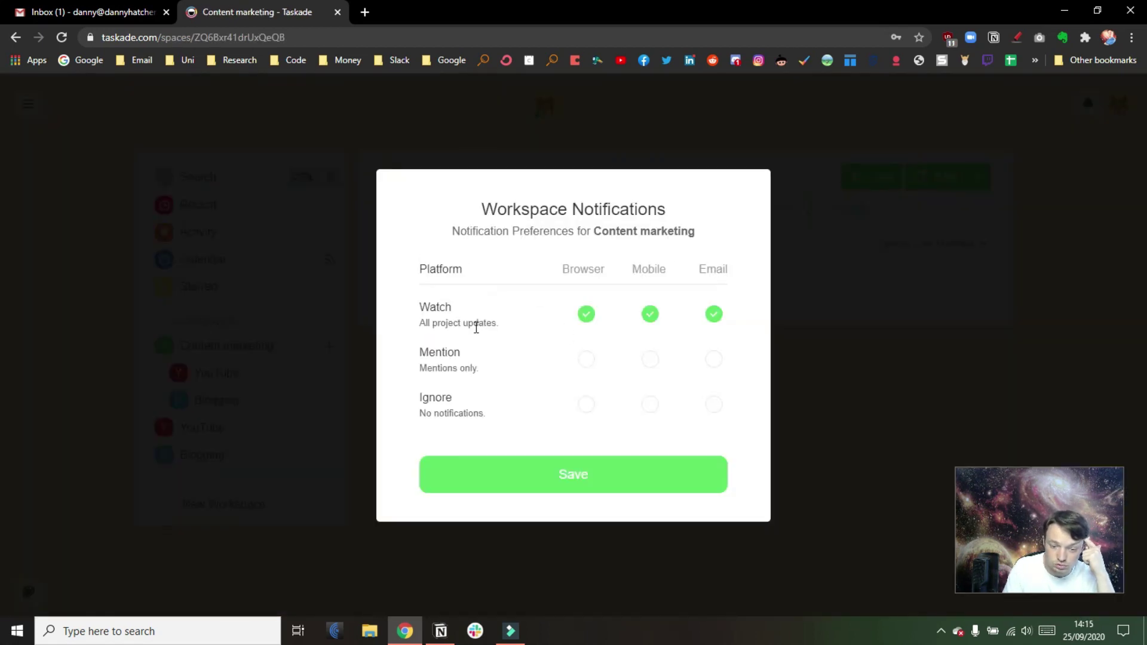
{"action": "key", "text": "Escape"}
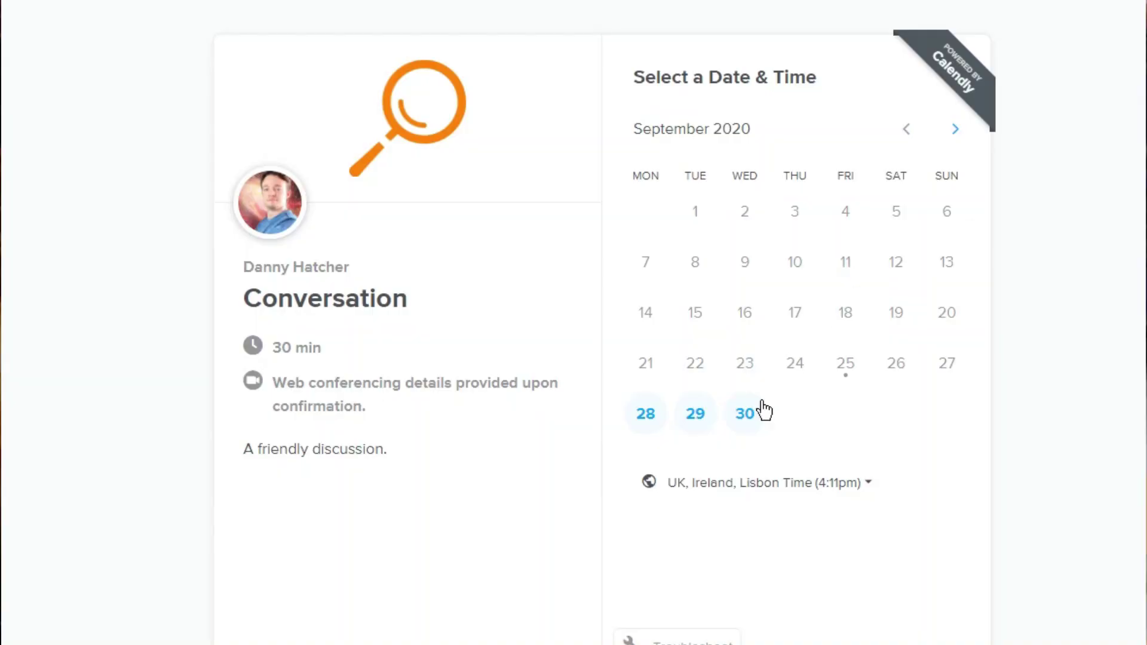
- Book the 10:00am time slot on September 30 in the booking page
{"action": "left_click", "coordinate": [758, 406]}
{"action": "left_click", "coordinate": [979, 316]}
{"action": "left_click", "coordinate": [1014, 318]}
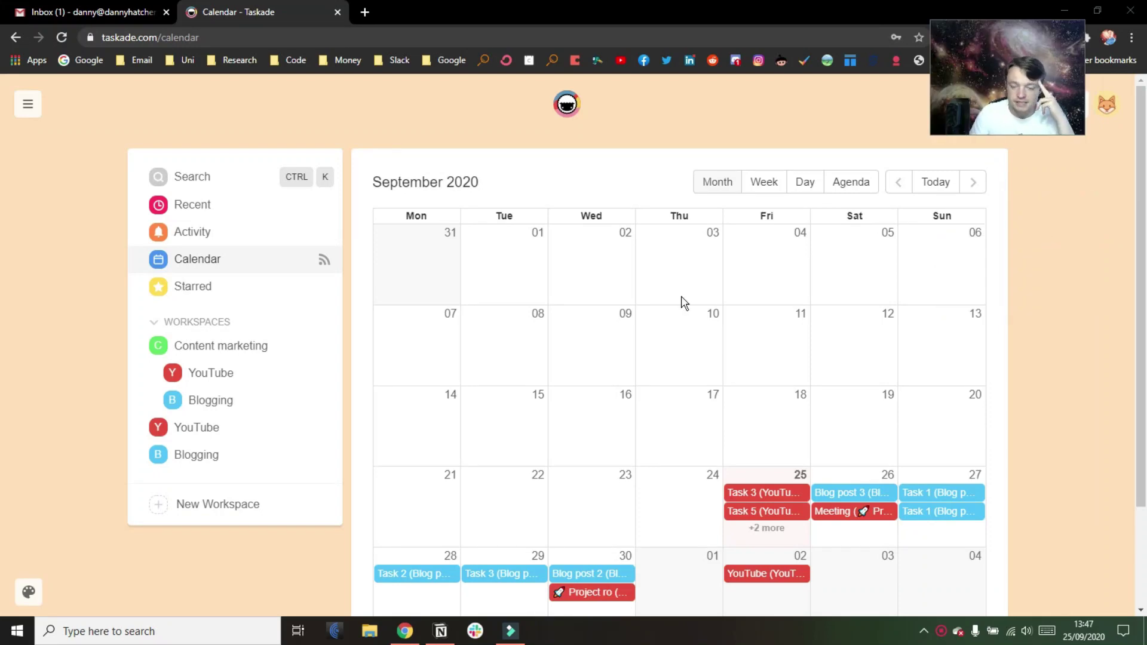
- Step the calendar through Week and Friday Sep 25 Day views to the Agenda list
{"action": "left_click", "coordinate": [757, 187]}
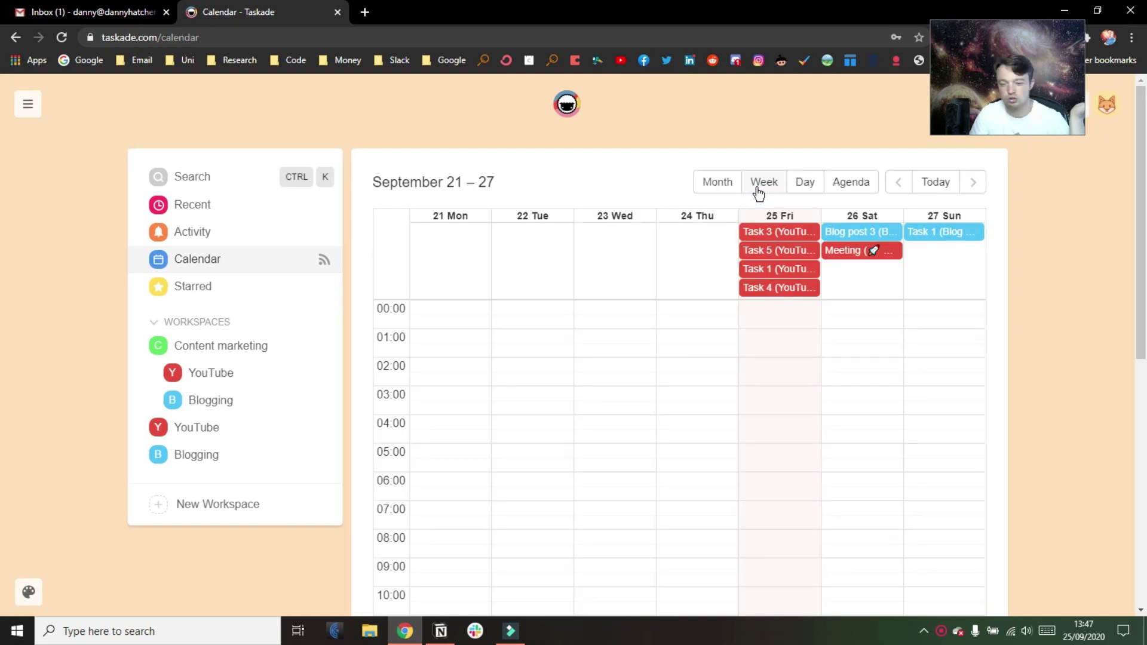
{"action": "left_click", "coordinate": [808, 182]}
{"action": "scroll", "coordinate": [707, 379], "scroll_direction": "down", "scroll_amount": 1}
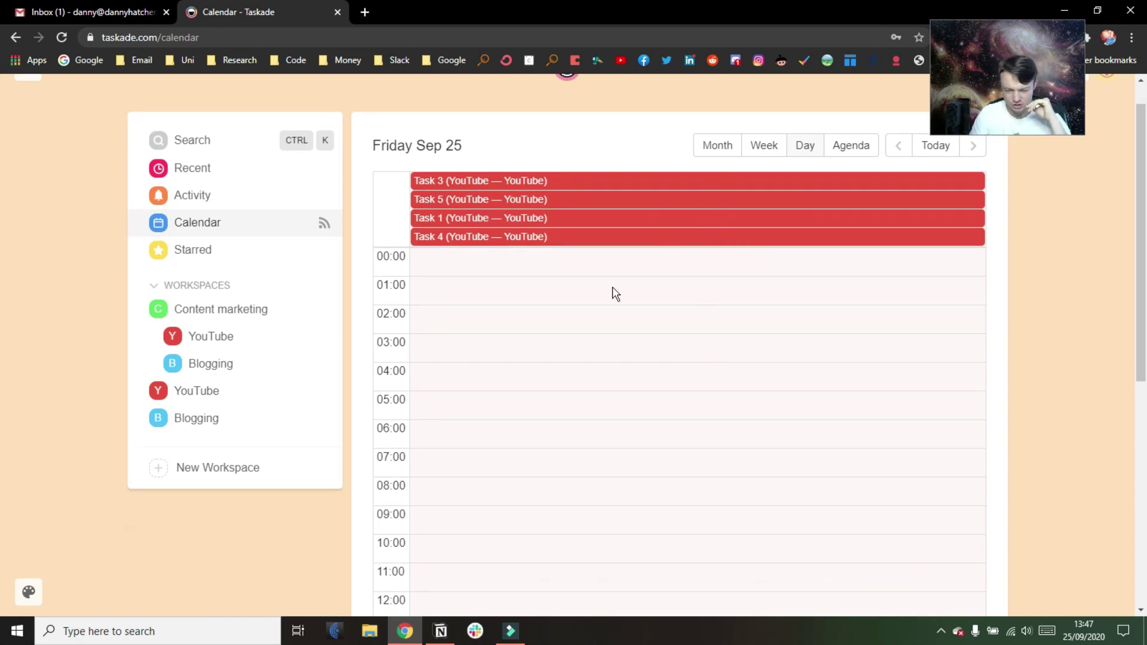
{"action": "scroll", "coordinate": [632, 441], "scroll_direction": "down", "scroll_amount": 7}
{"action": "scroll", "coordinate": [829, 189], "scroll_direction": "up", "scroll_amount": 8}
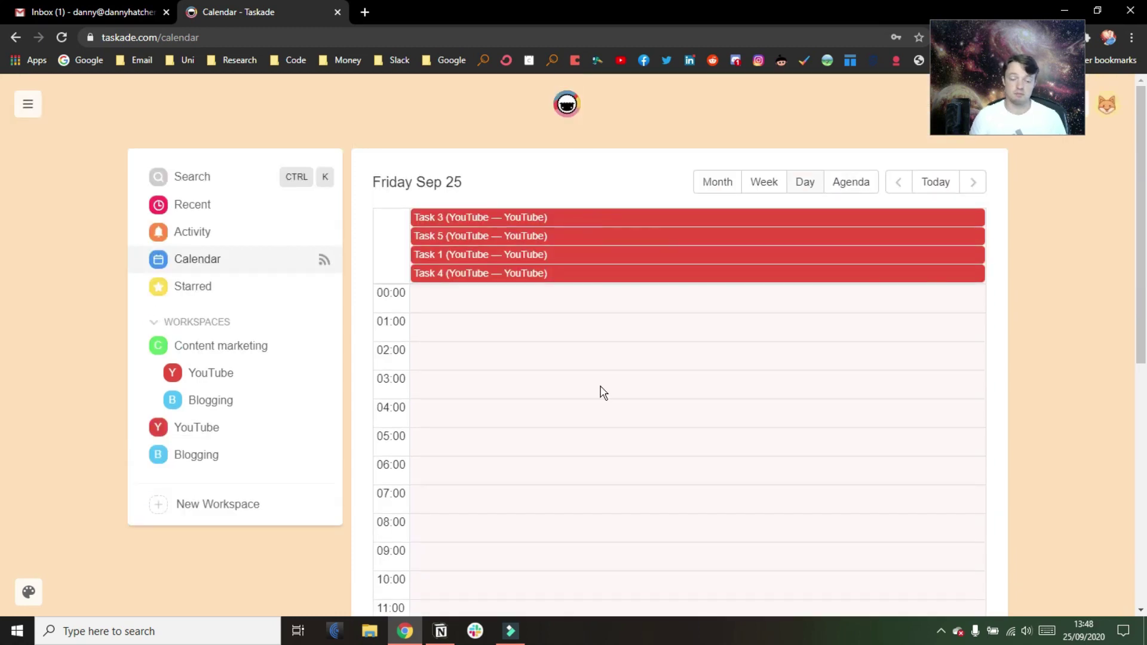
{"action": "left_click", "coordinate": [838, 182]}
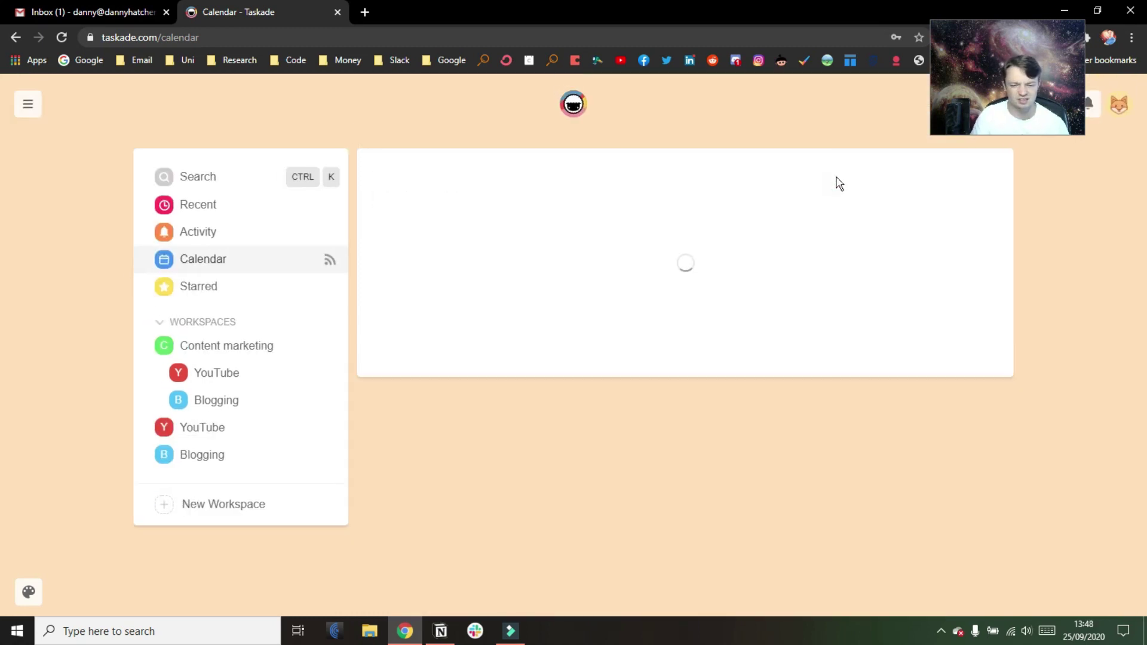
- Return the calendar to the Friday Sep 25 Day view
{"action": "left_click", "coordinate": [804, 185]}
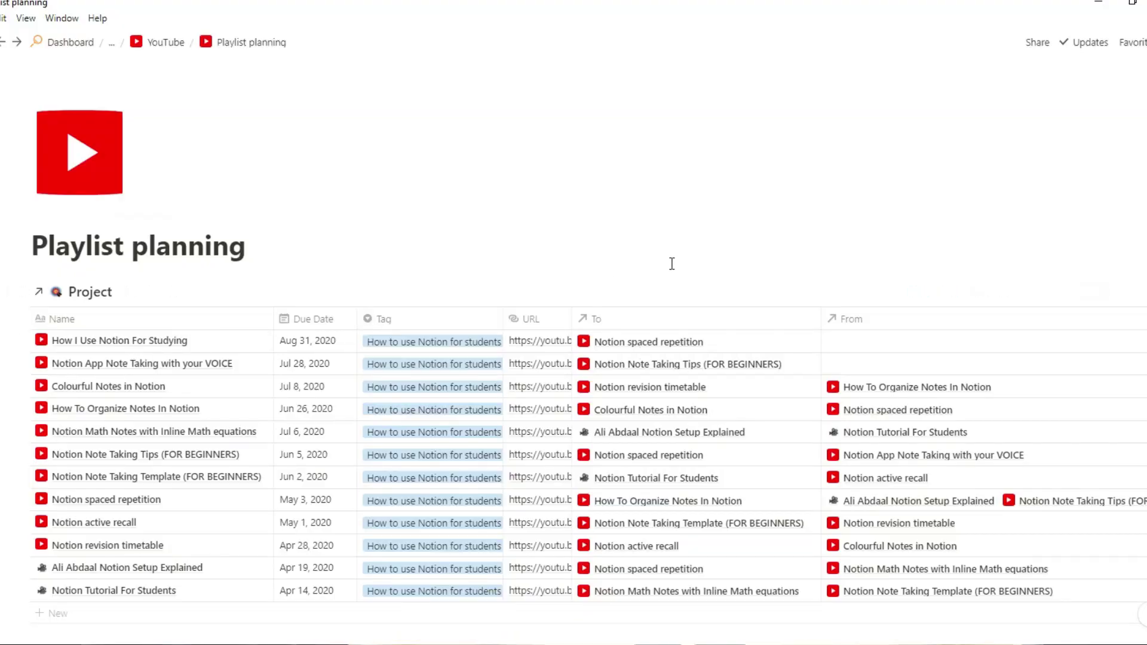
{"action": "left_click", "coordinate": [687, 343]}
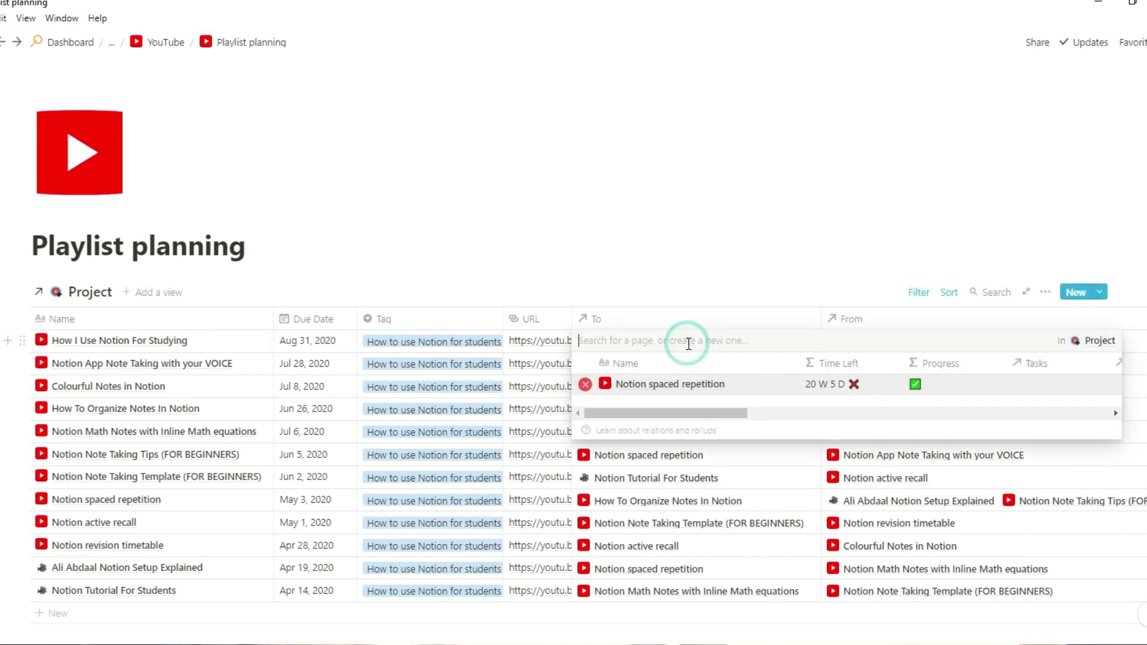
{"action": "left_click", "coordinate": [776, 273]}
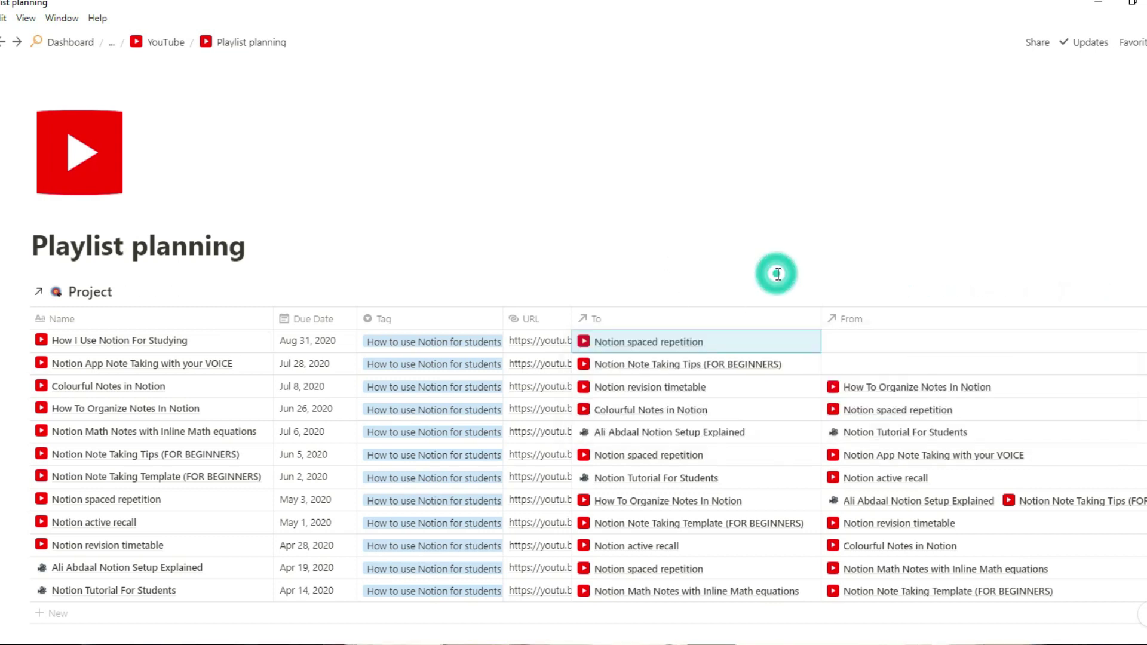
{"action": "left_click", "coordinate": [733, 484]}
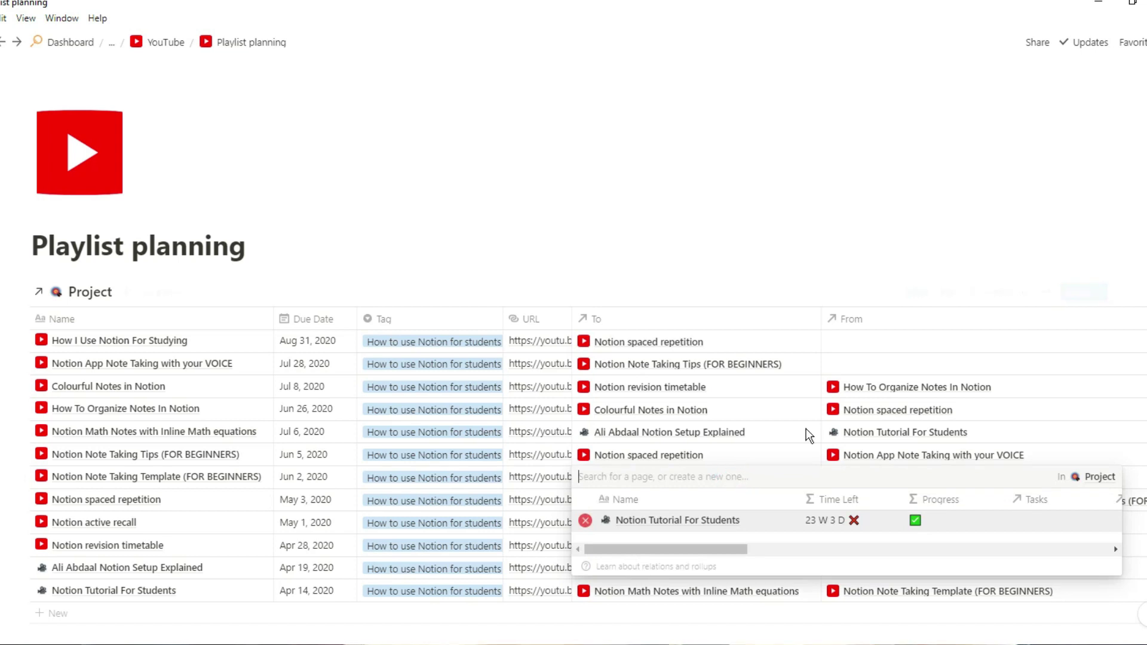
{"action": "left_click", "coordinate": [859, 411]}
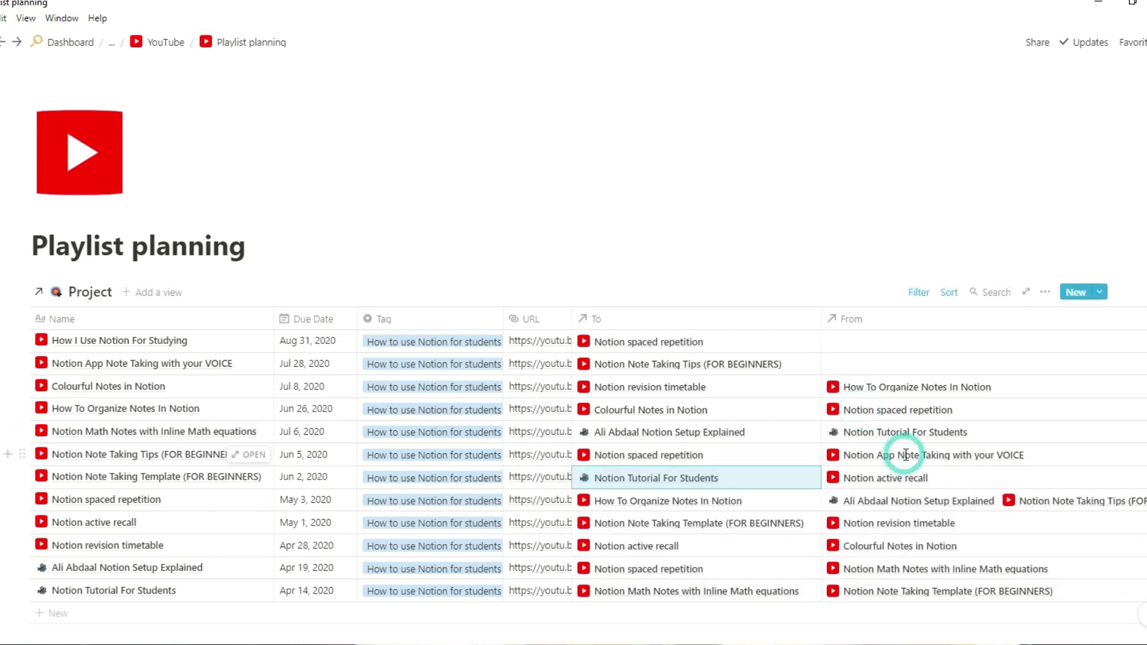
{"action": "left_click", "coordinate": [906, 455]}
{"action": "left_click", "coordinate": [943, 383]}
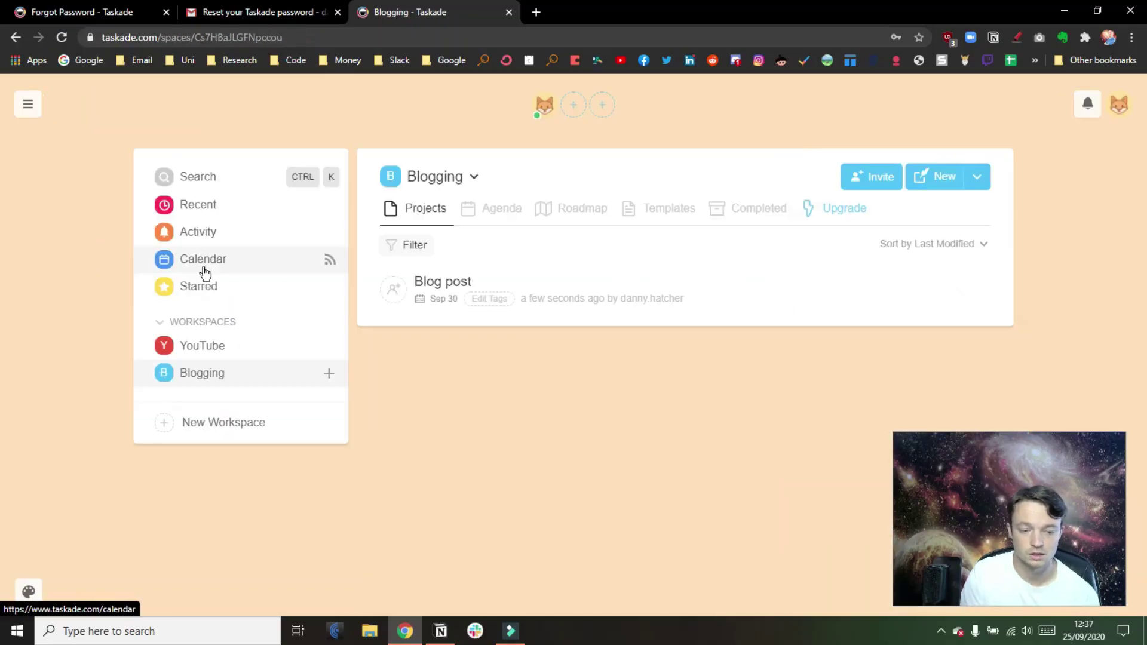
- Browse the Calendar, Activity and Starred pages, then show the workspace's agenda of dated tasks
{"action": "left_click", "coordinate": [205, 271]}
{"action": "scroll", "coordinate": [611, 319], "scroll_direction": "down", "scroll_amount": 3}
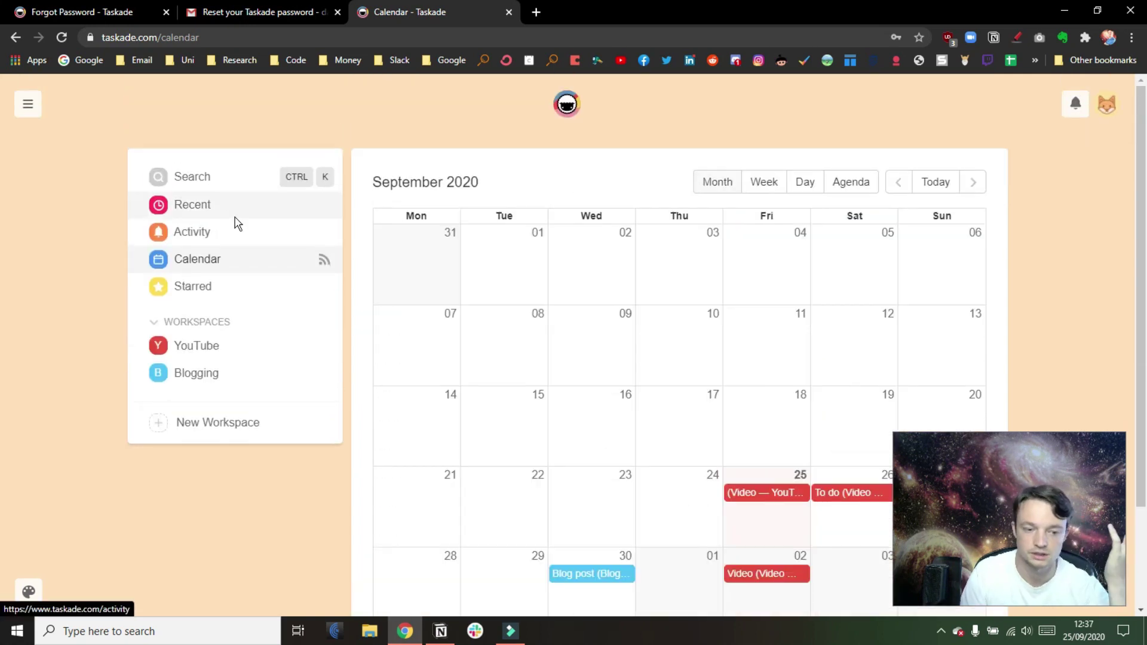
{"action": "left_click", "coordinate": [236, 227]}
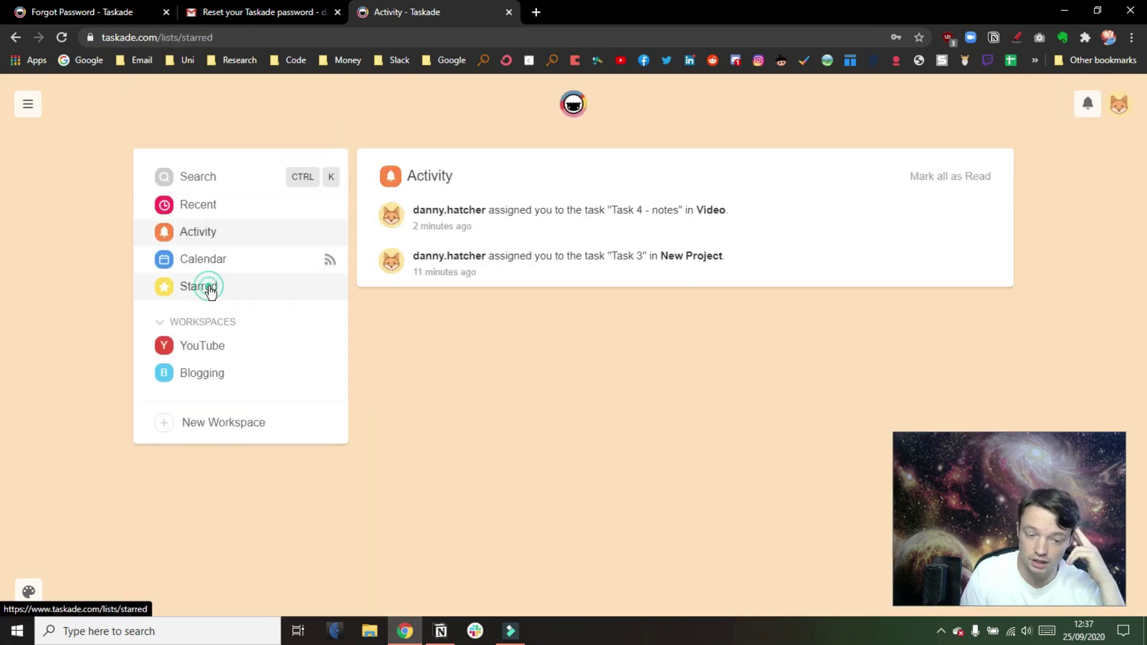
{"action": "left_click", "coordinate": [202, 345]}
{"action": "left_click", "coordinate": [502, 223]}
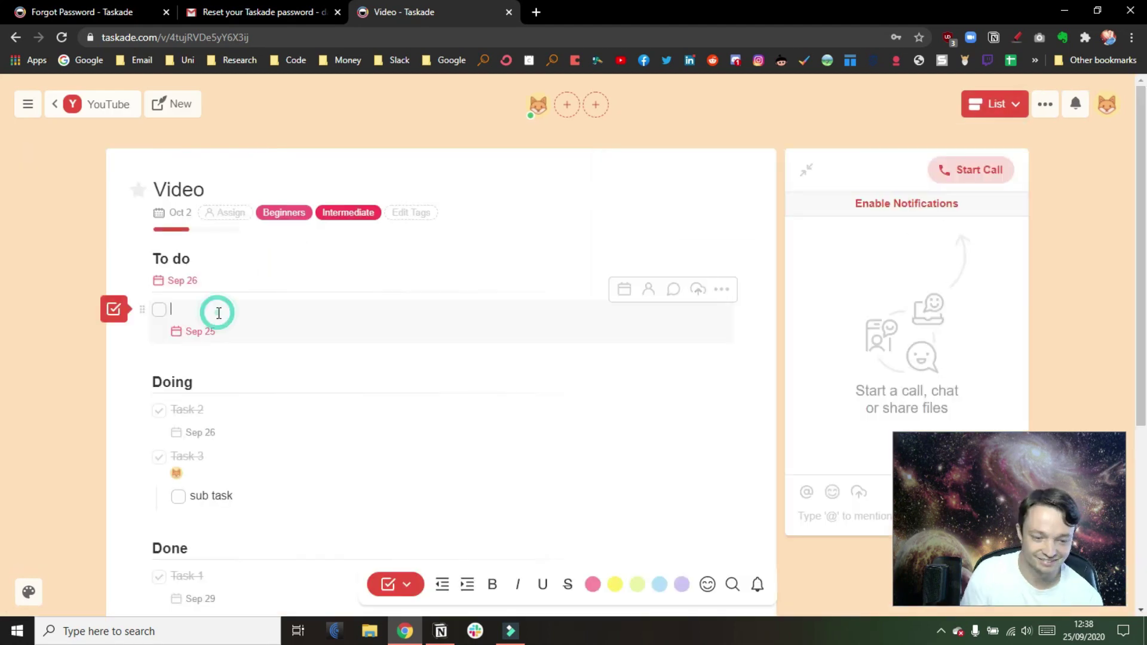
- Remove a To do task's due date, then open the Video project from the YouTube agenda
{"action": "left_click", "coordinate": [144, 341]}
{"action": "key", "text": "Delete"}
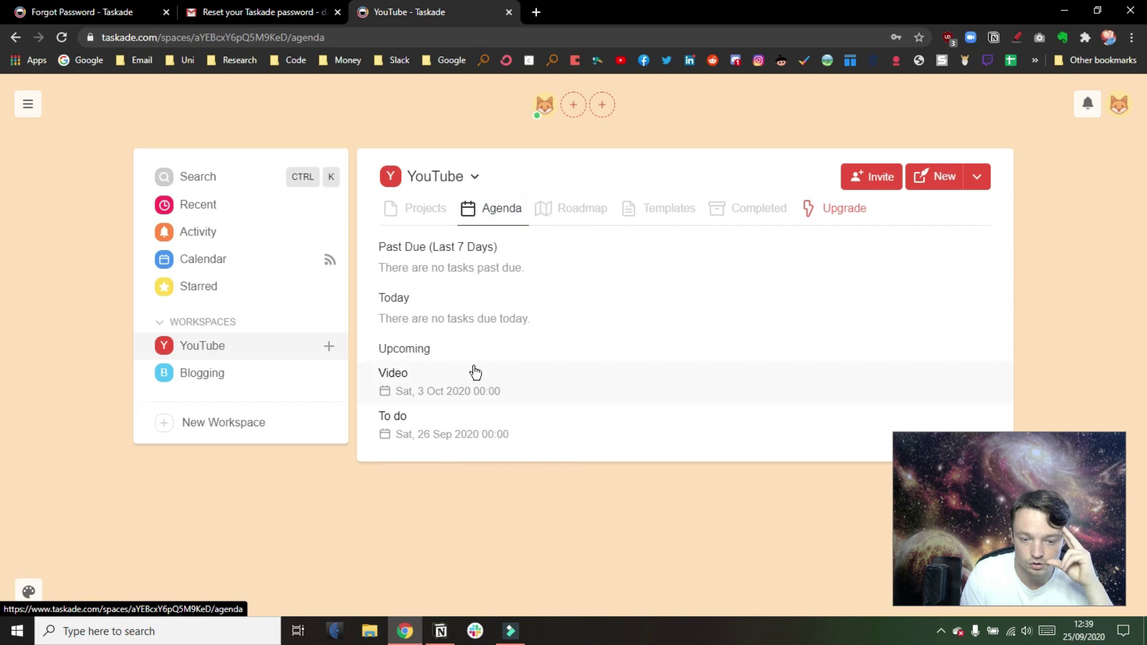
{"action": "left_click", "coordinate": [474, 371]}
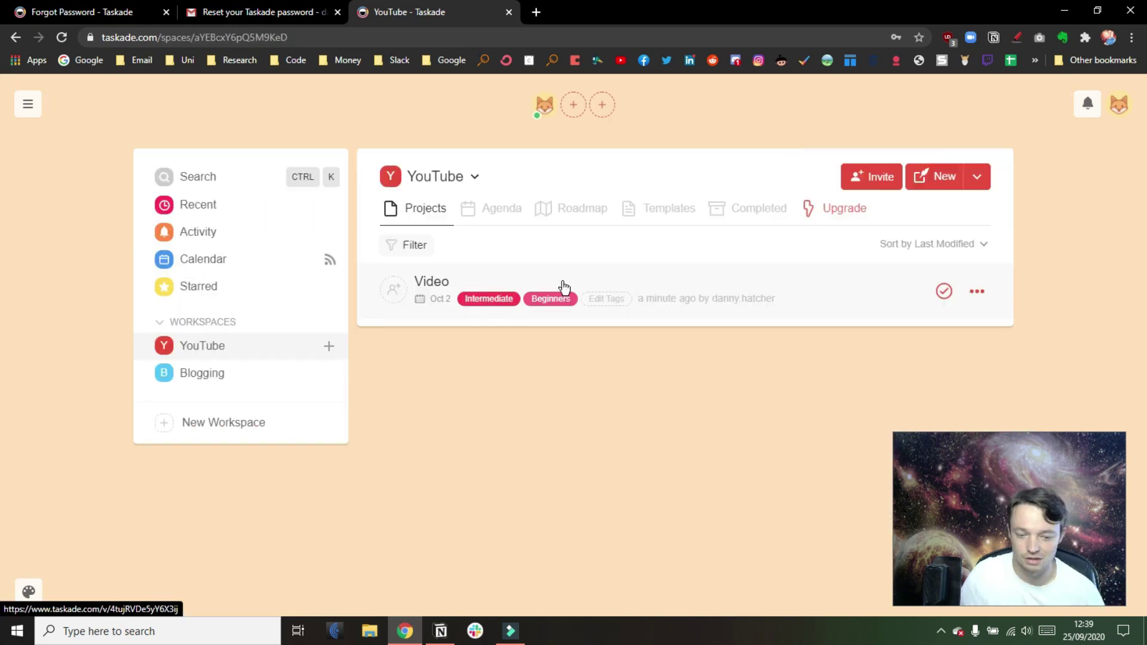
{"action": "left_click", "coordinate": [487, 209]}
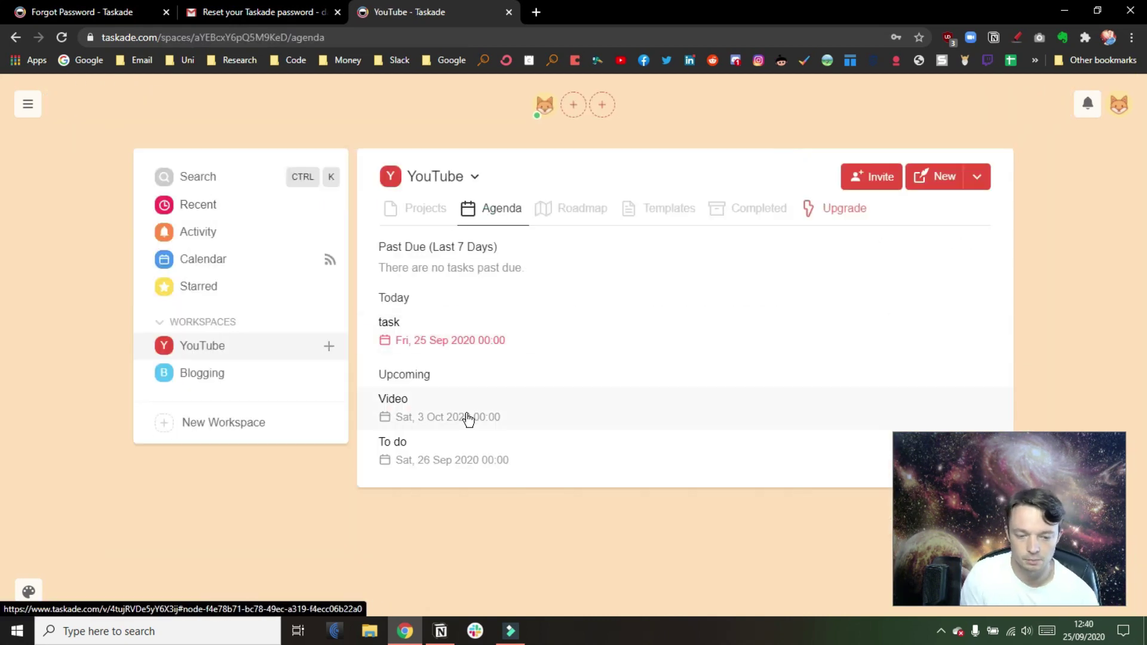
{"action": "left_click", "coordinate": [465, 415]}
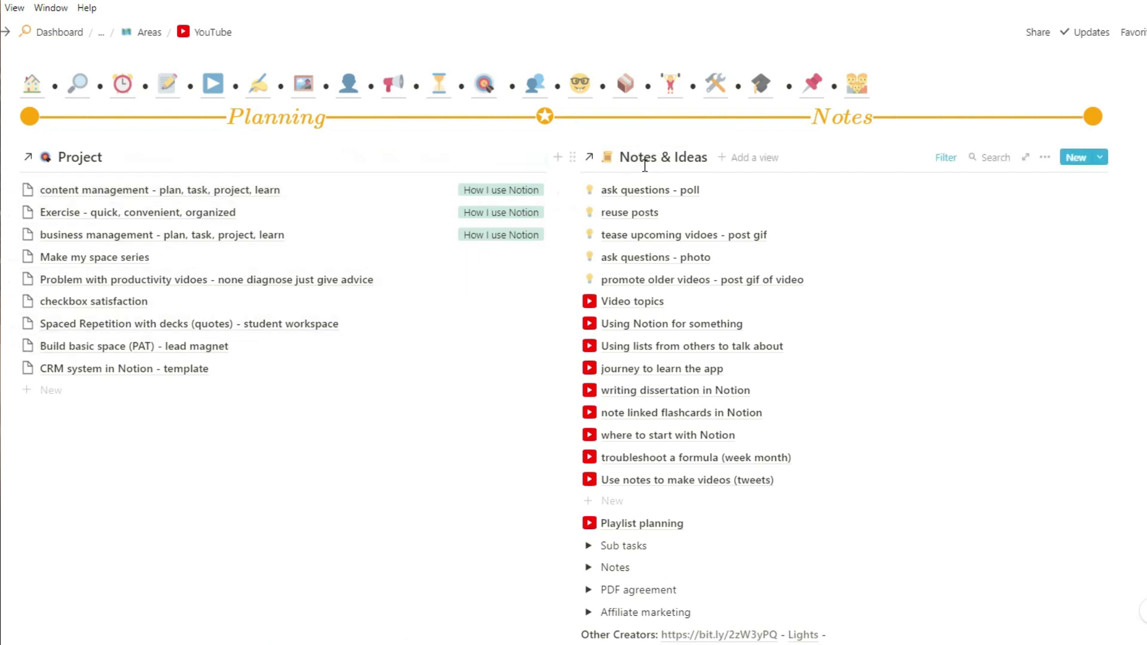
{"action": "scroll", "coordinate": [450, 443], "scroll_direction": "down", "scroll_amount": 7}
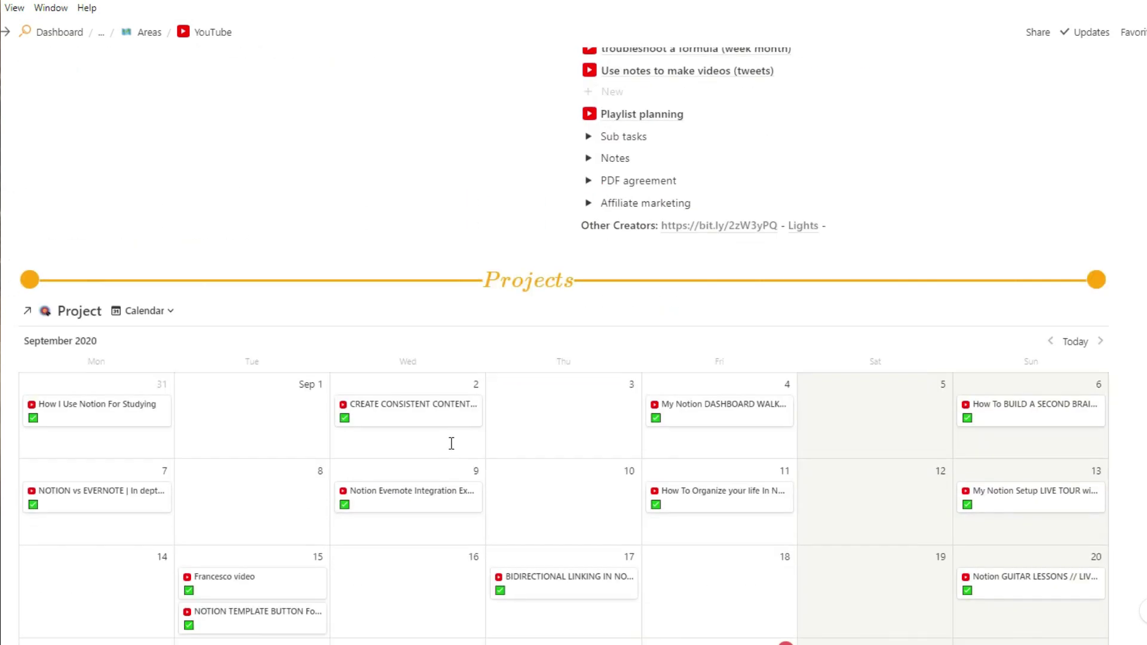
{"action": "scroll", "coordinate": [450, 443], "scroll_direction": "down", "scroll_amount": 3}
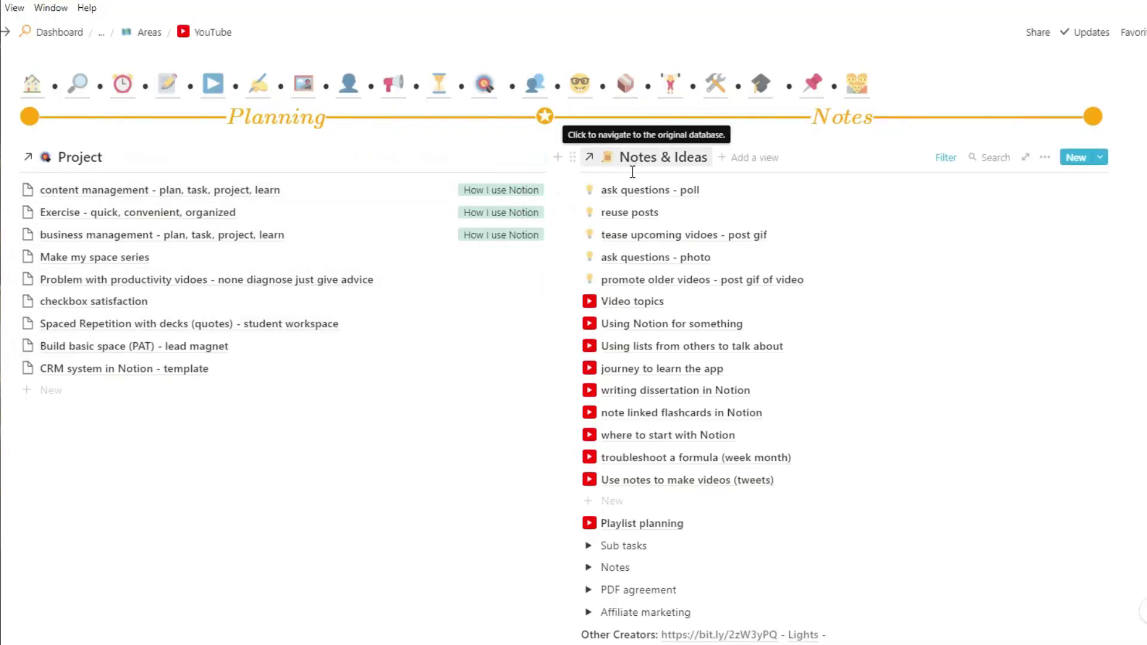
{"action": "scroll", "coordinate": [450, 442], "scroll_direction": "down", "scroll_amount": 7}
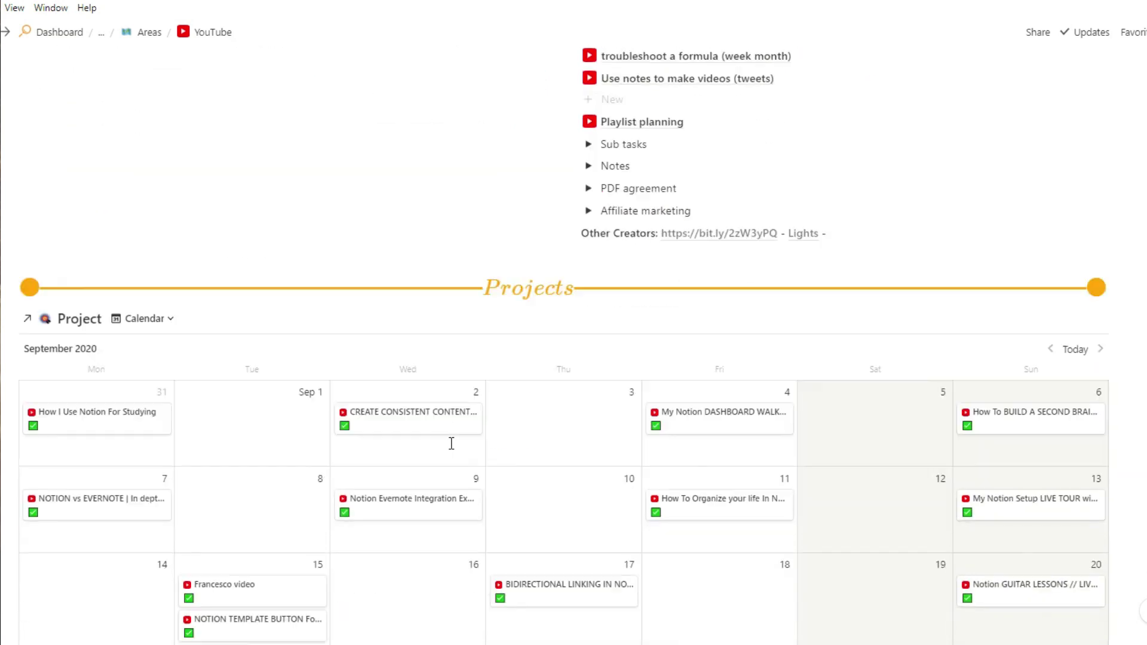
{"action": "scroll", "coordinate": [449, 443], "scroll_direction": "down", "scroll_amount": 3}
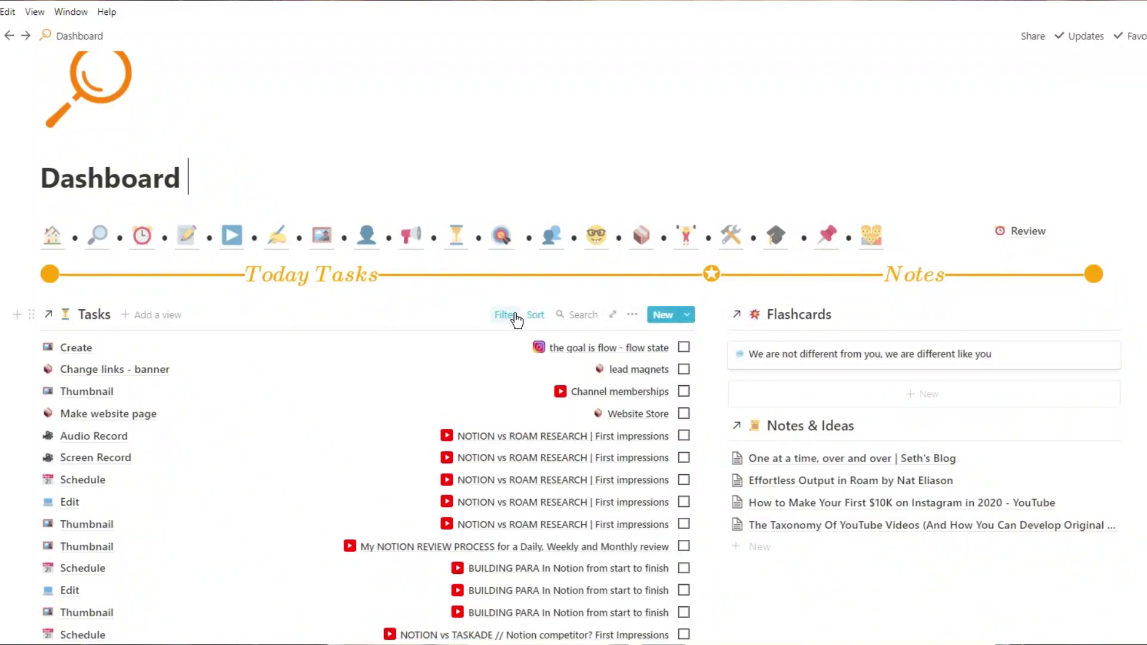
- Open Notion's Tasks filter, then close Taskade's sort options and show its project filters
{"action": "left_click", "coordinate": [514, 315]}
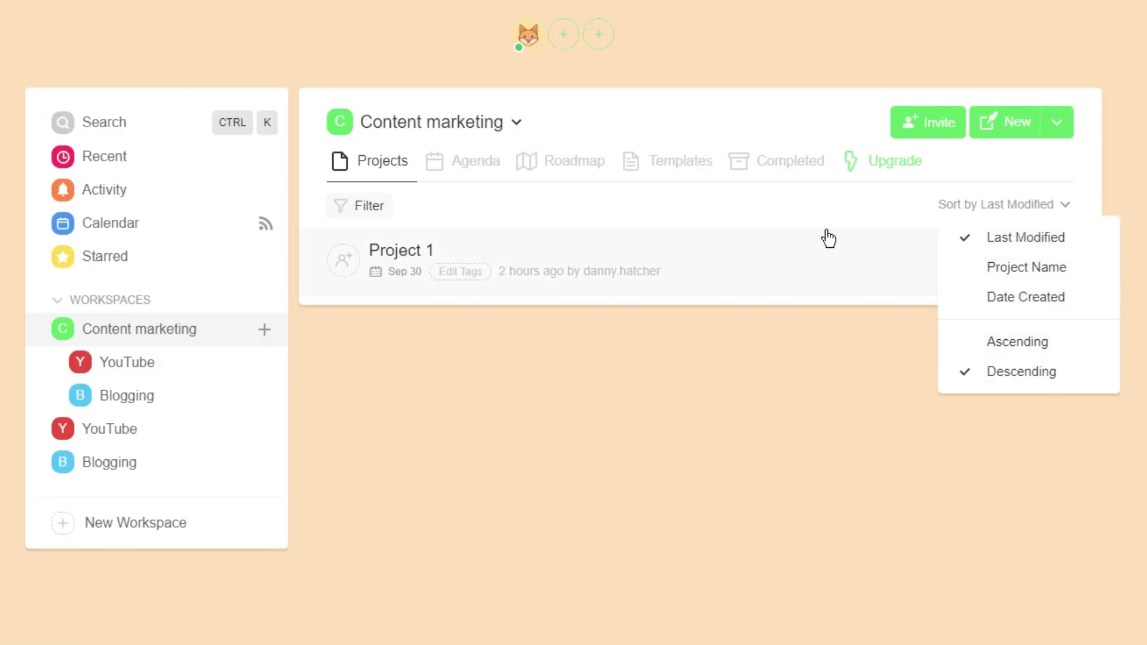
{"action": "left_click", "coordinate": [808, 207]}
{"action": "left_click", "coordinate": [367, 206]}
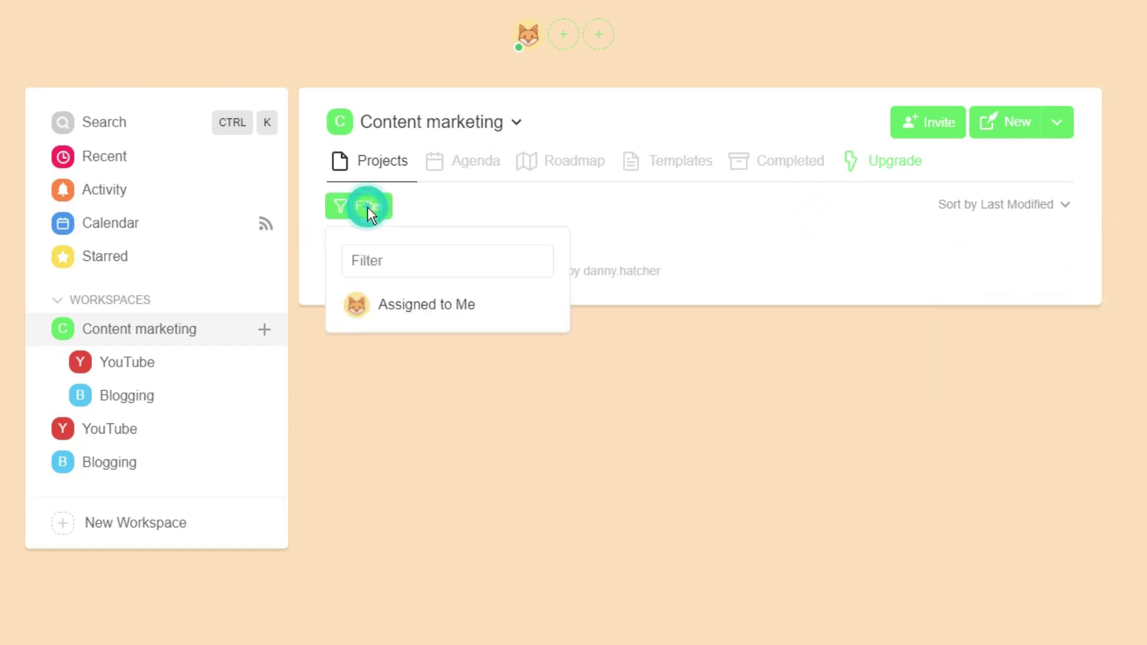